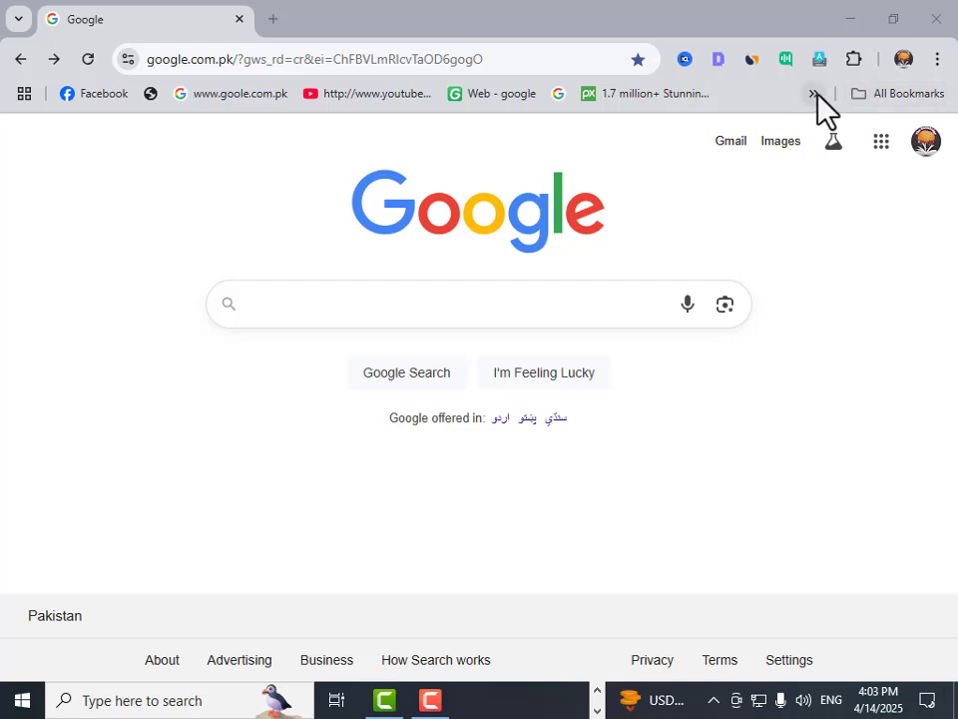
Step: Open the bookmarked OpenAI page introducing ChatGPT and launch ChatGPT from it
{"action": "left_click", "coordinate": [815, 93]}
{"action": "left_click", "coordinate": [612, 339]}
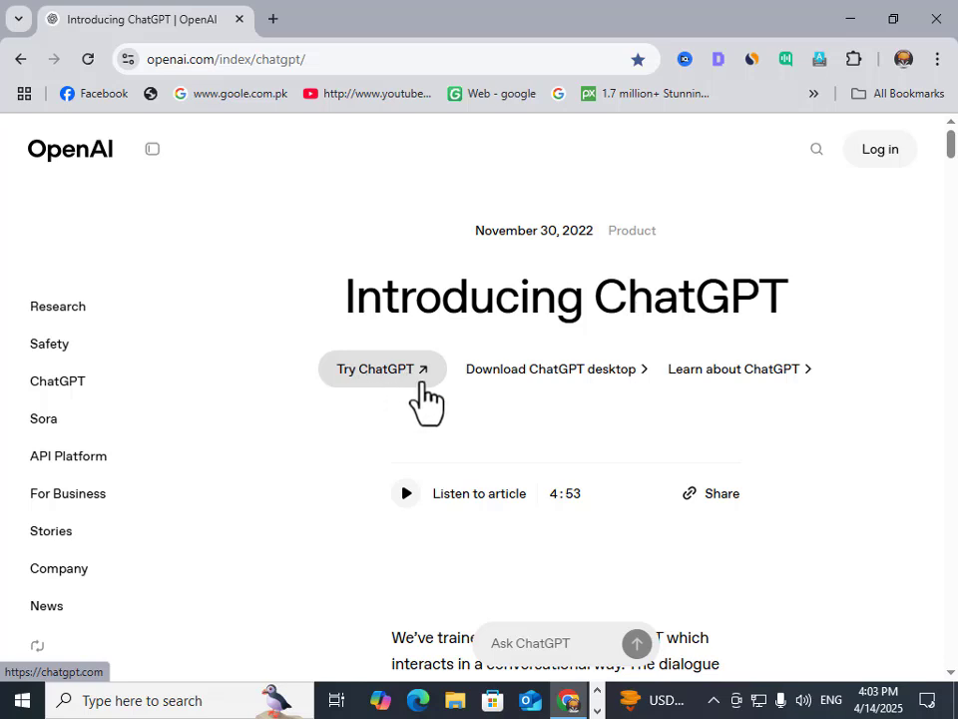
{"action": "left_click", "coordinate": [359, 377]}
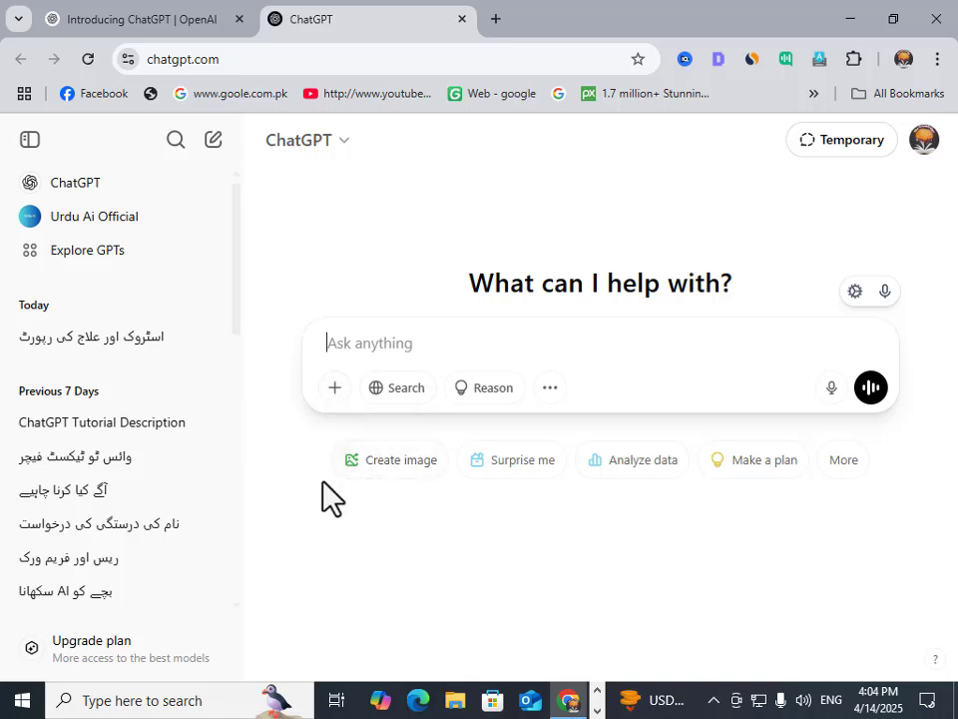
Step: Attach the image IMG-20250407-WA0011 from the computer's Downloads folder to the new chat message
{"action": "left_click", "coordinate": [335, 389]}
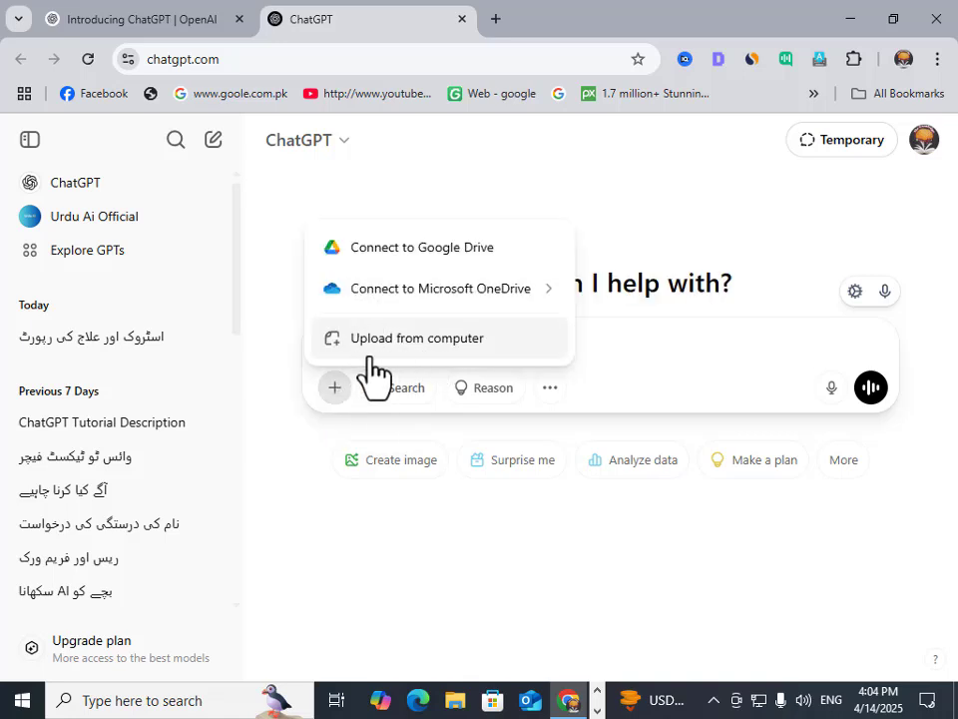
{"action": "left_click", "coordinate": [402, 340]}
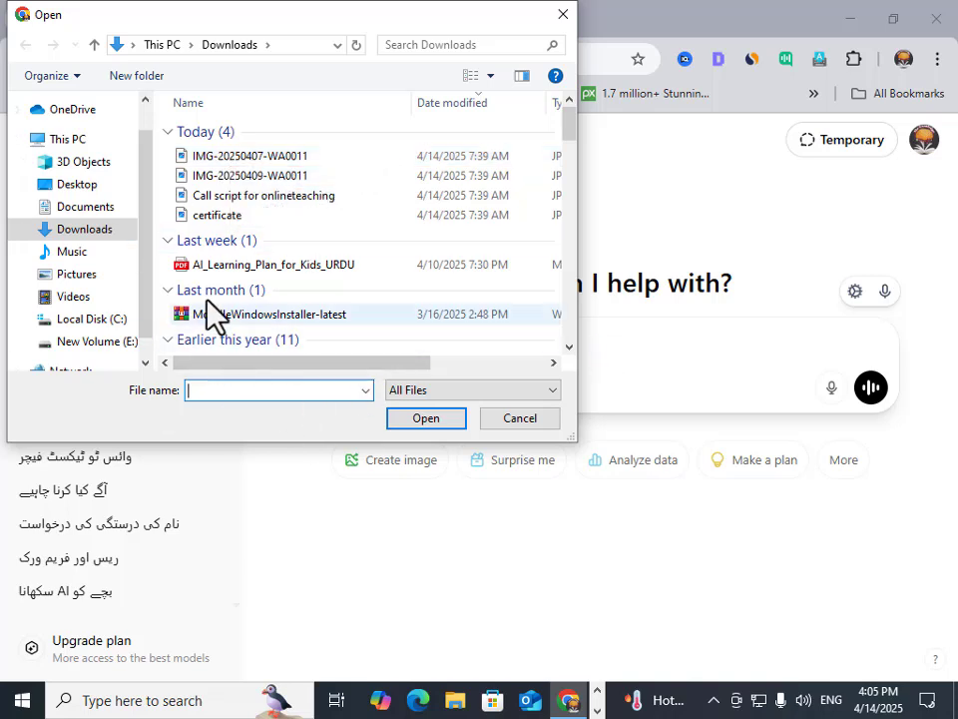
{"action": "left_click", "coordinate": [210, 157]}
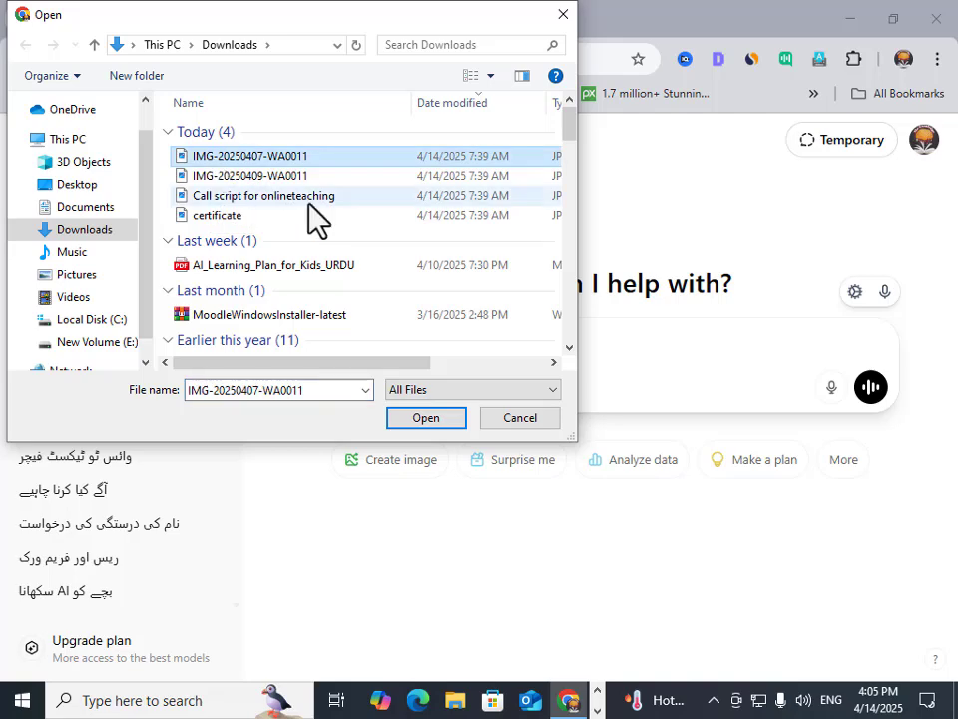
{"action": "left_click", "coordinate": [419, 418]}
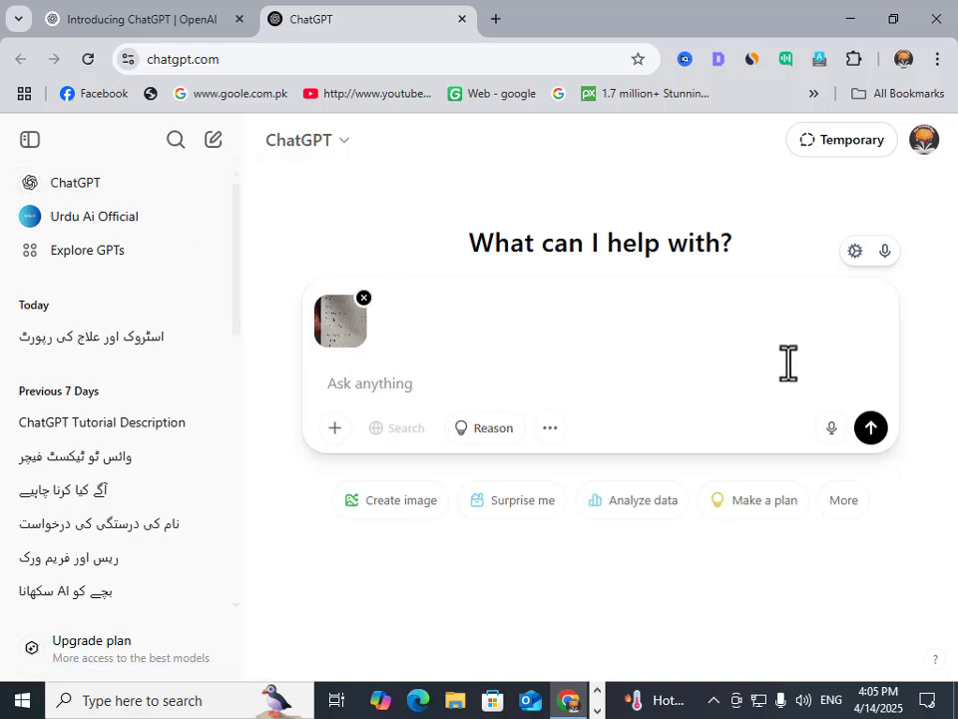
Step: Allow microphone access for this time, dictate an Urdu prompt asking what this doctor's description says, and send it with the image
{"action": "left_click", "coordinate": [885, 252]}
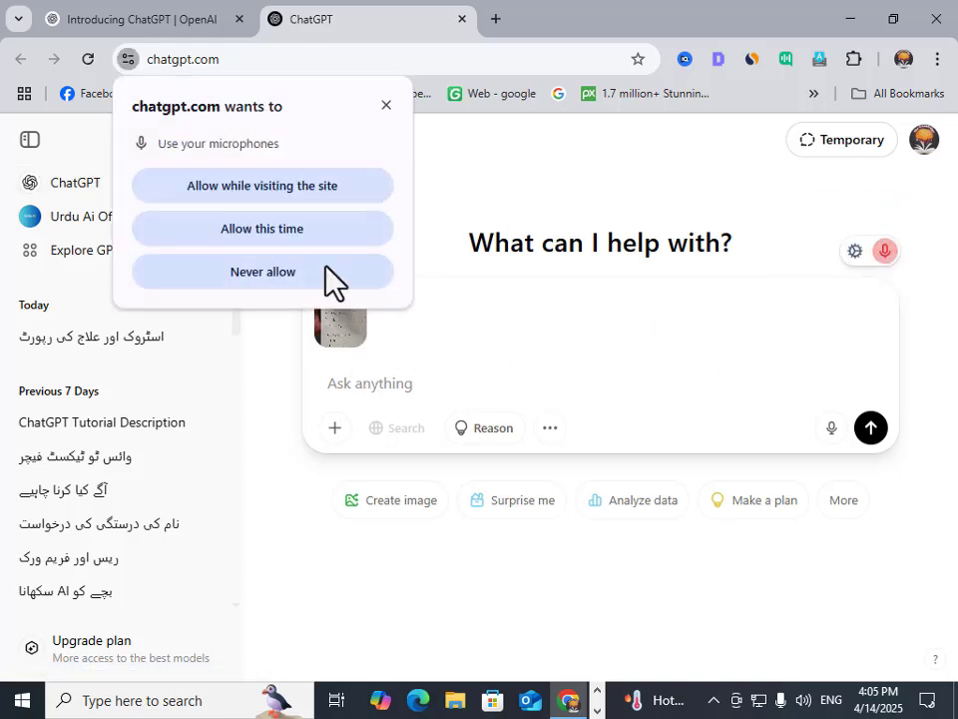
{"action": "left_click", "coordinate": [302, 228]}
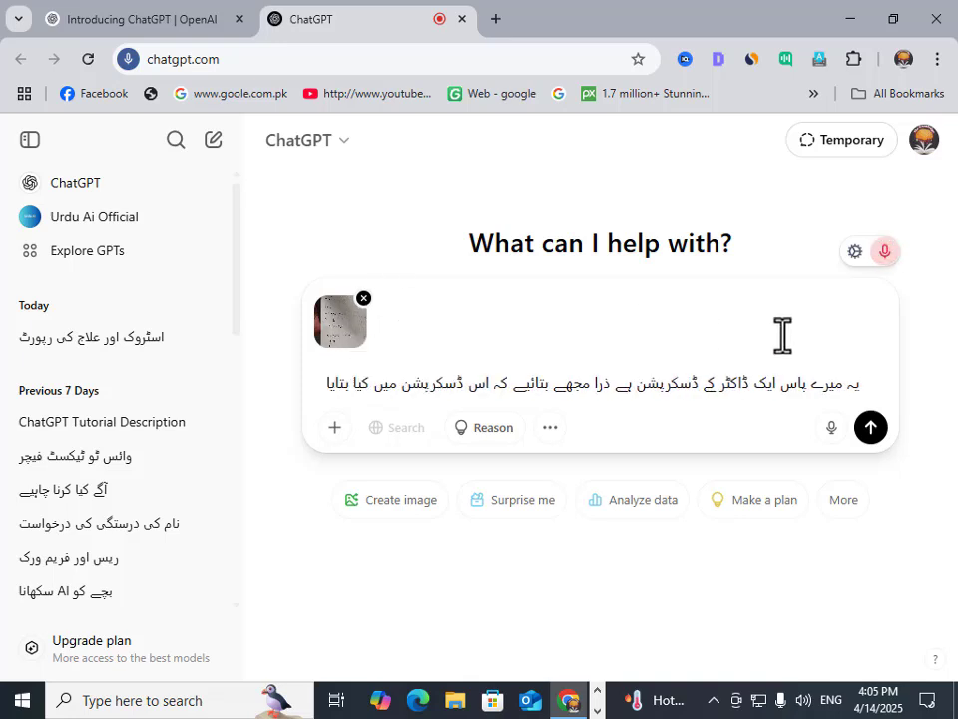
{"action": "left_click", "coordinate": [884, 246]}
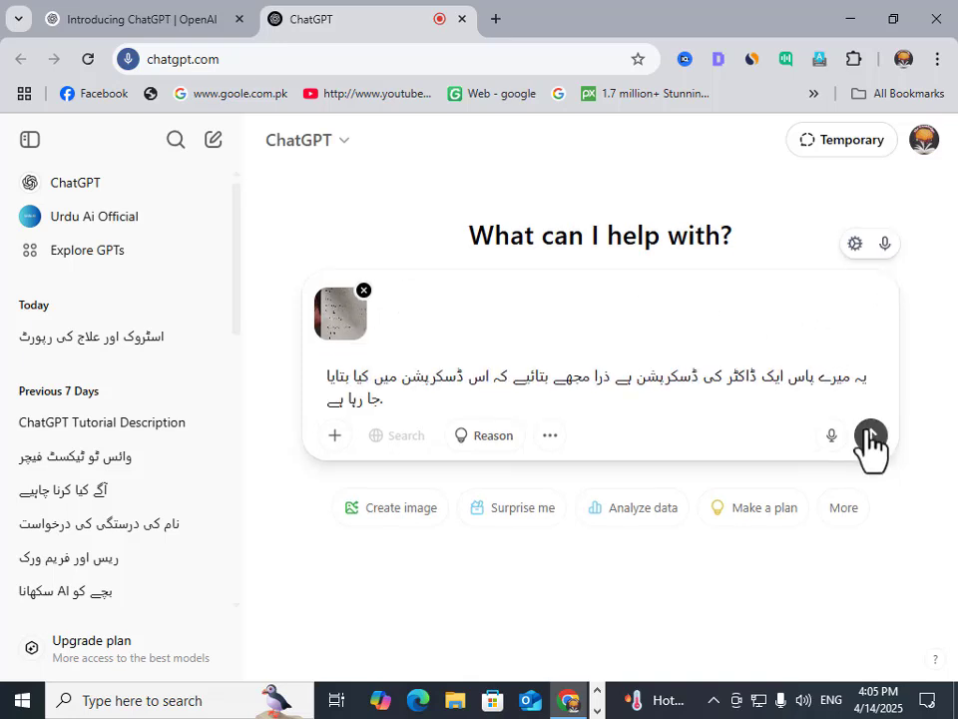
{"action": "left_click", "coordinate": [871, 437]}
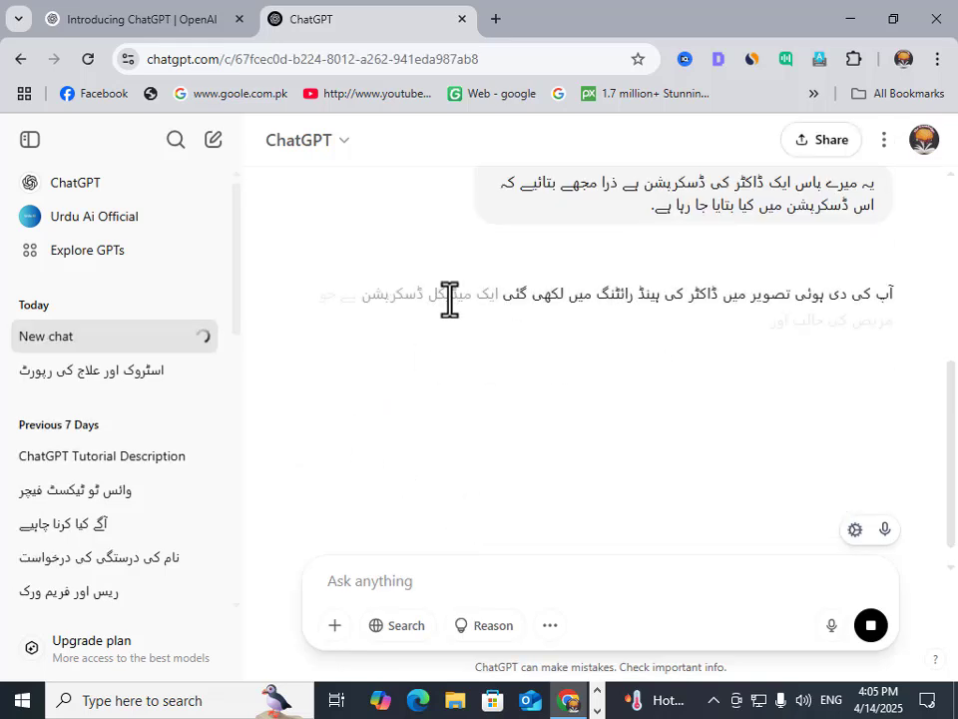
Step: Read through the Urdu explanation of the doctor's handwritten notes, from the doctor and hospital details to the closing offer
{"action": "scroll", "coordinate": [849, 434], "scroll_direction": "down", "scroll_amount": 2}
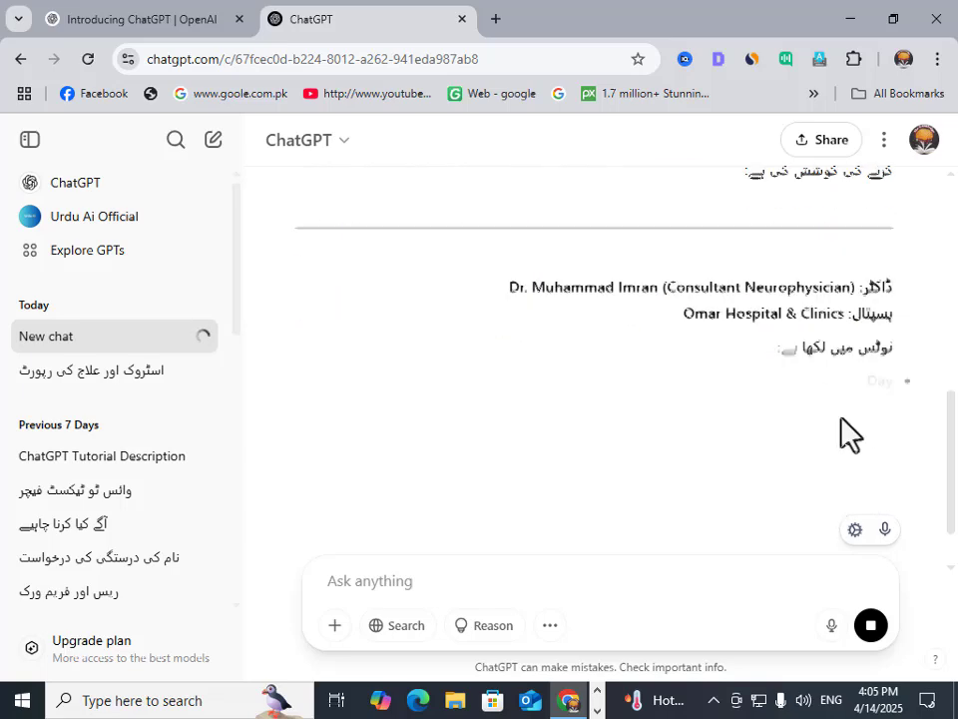
{"action": "scroll", "coordinate": [849, 434], "scroll_direction": "down", "scroll_amount": 1}
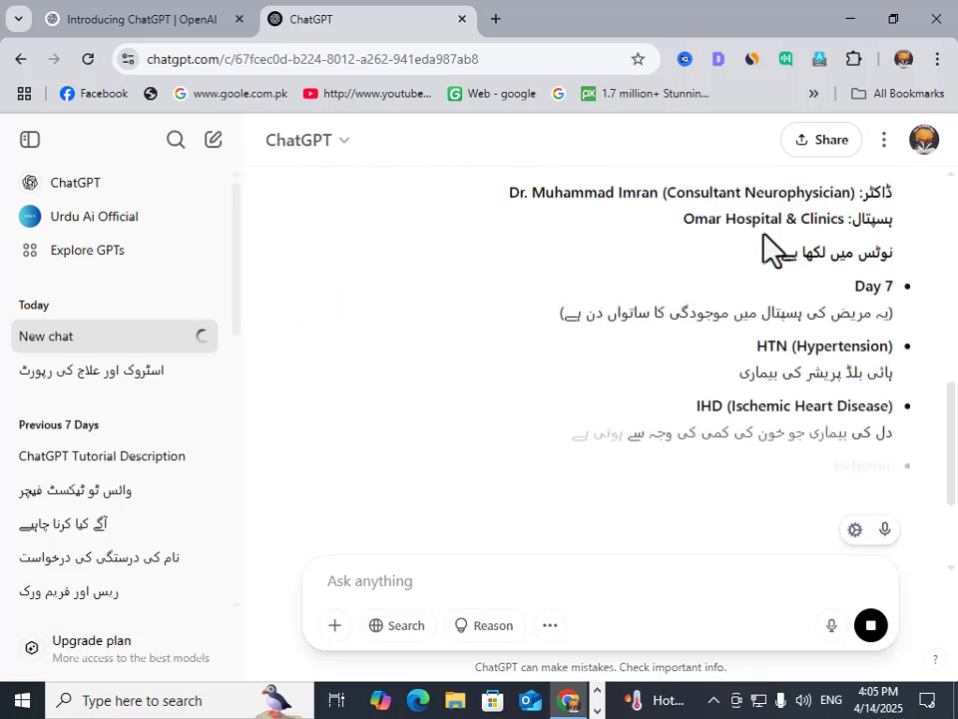
{"action": "scroll", "coordinate": [864, 390], "scroll_direction": "down", "scroll_amount": 3}
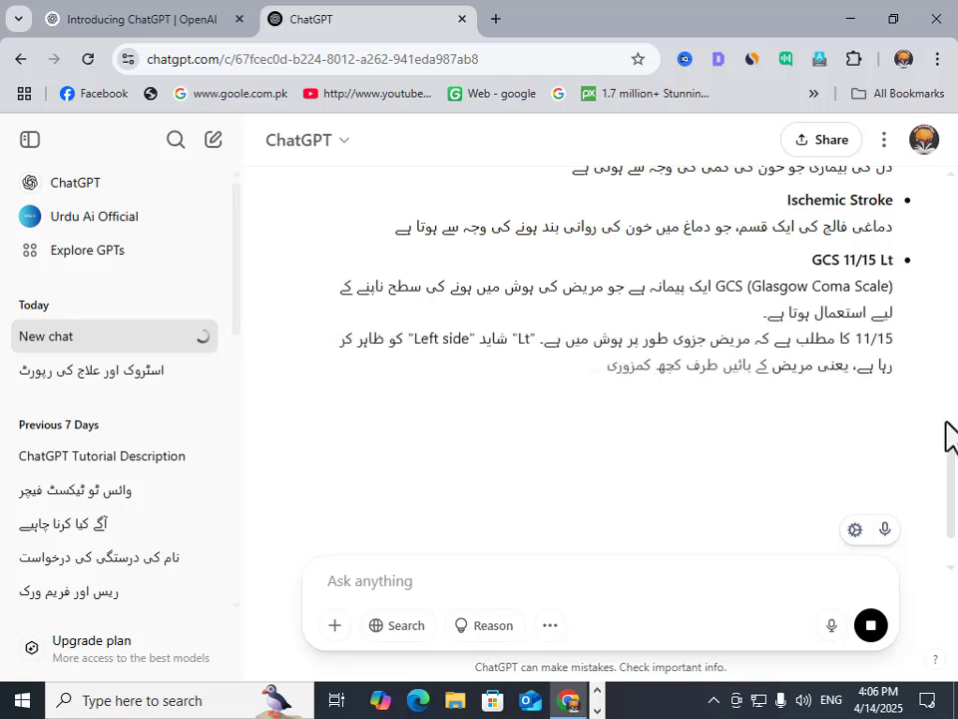
{"action": "scroll", "coordinate": [954, 478], "scroll_direction": "down", "scroll_amount": 3}
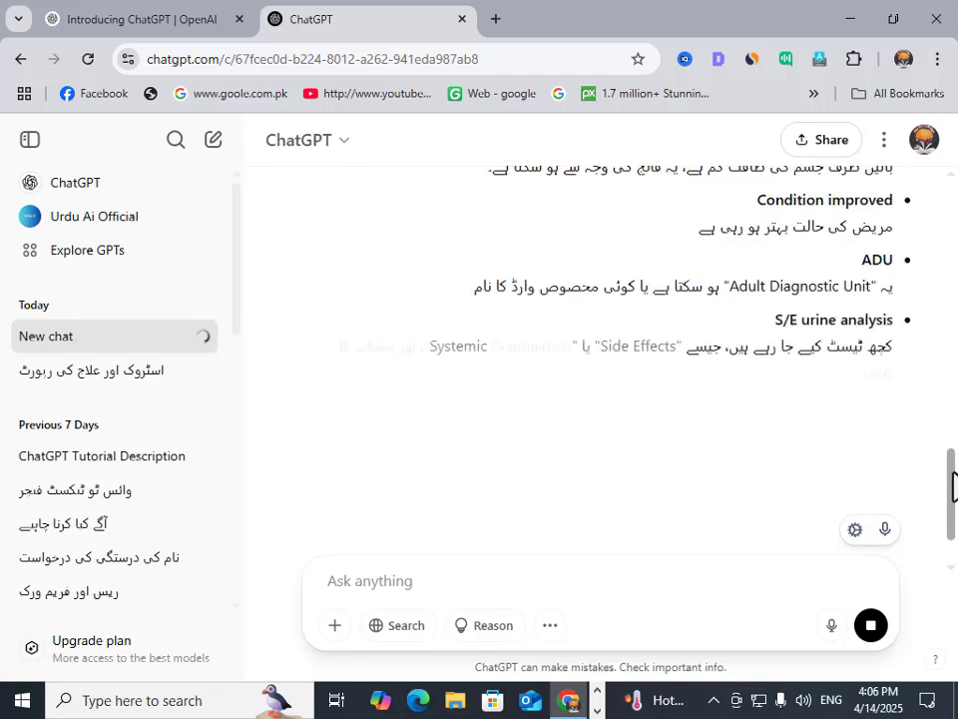
{"action": "left_click_drag", "start_coordinate": [954, 487], "coordinate": [953, 360]}
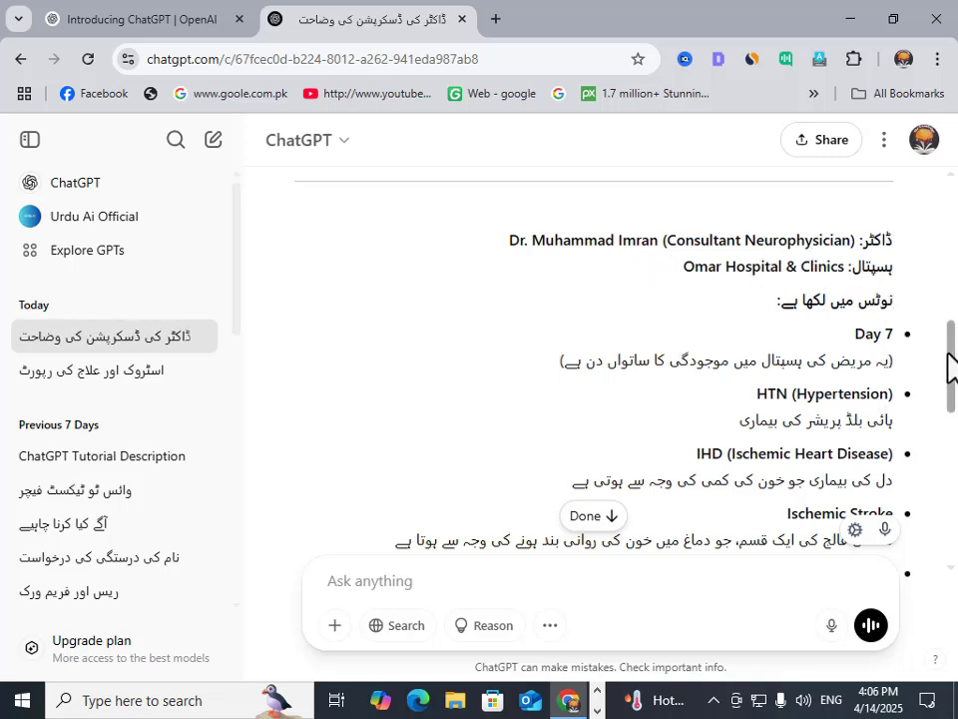
{"action": "left_click_drag", "start_coordinate": [951, 367], "coordinate": [952, 396]}
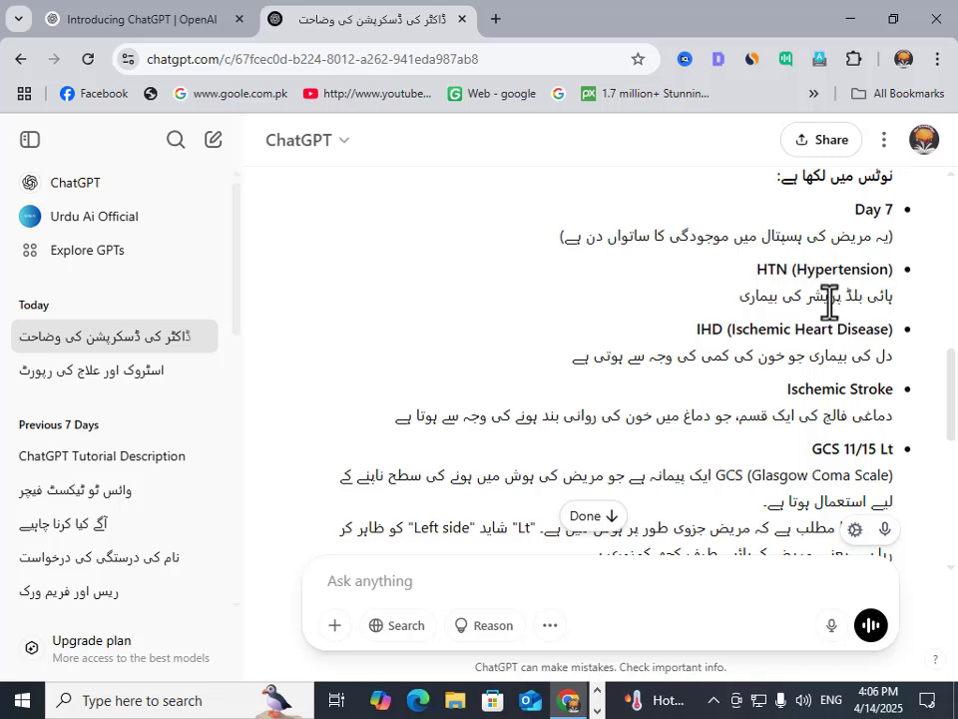
{"action": "left_click_drag", "start_coordinate": [954, 379], "coordinate": [952, 459]}
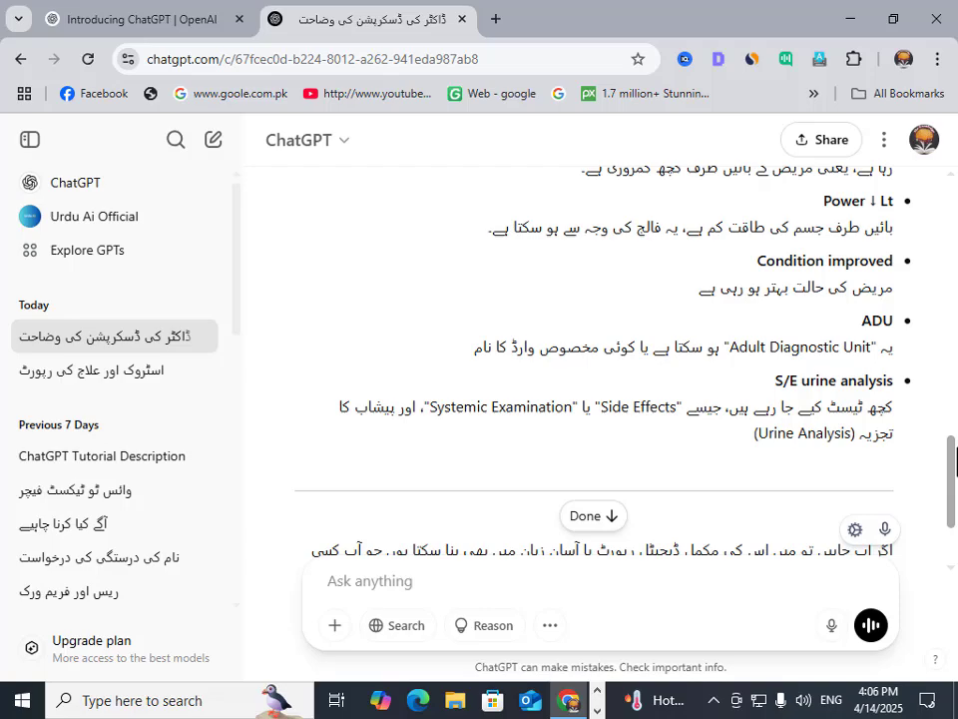
{"action": "left_click_drag", "start_coordinate": [953, 458], "coordinate": [953, 514]}
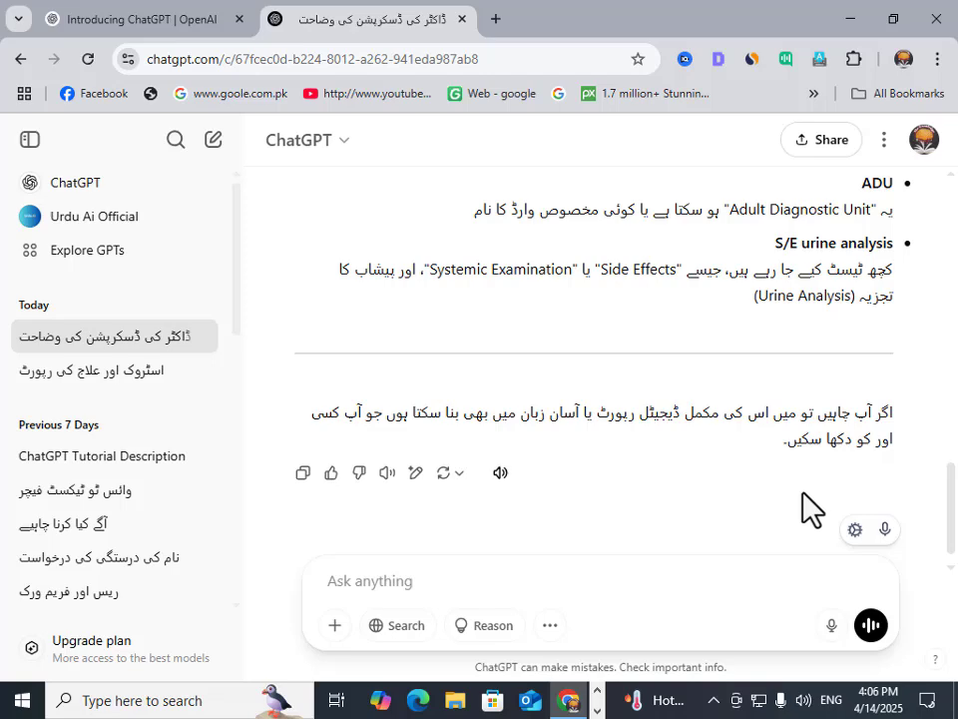
Step: Attach the image named certificate from the Downloads folder to the next message in the same chat
{"action": "left_click", "coordinate": [337, 626]}
{"action": "left_click", "coordinate": [398, 576]}
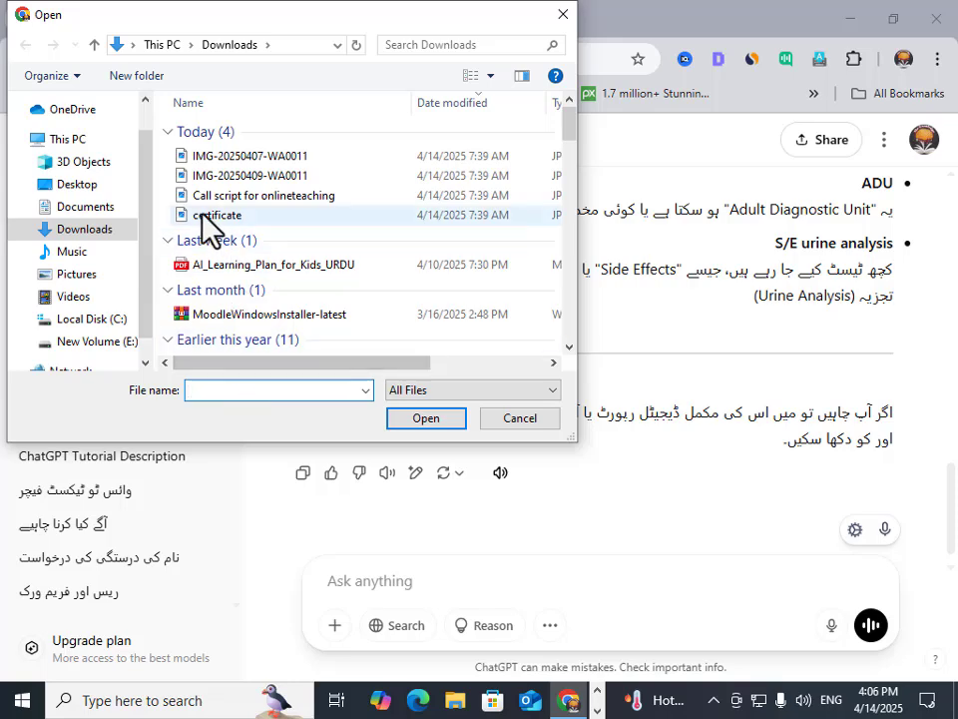
{"action": "left_click", "coordinate": [208, 215]}
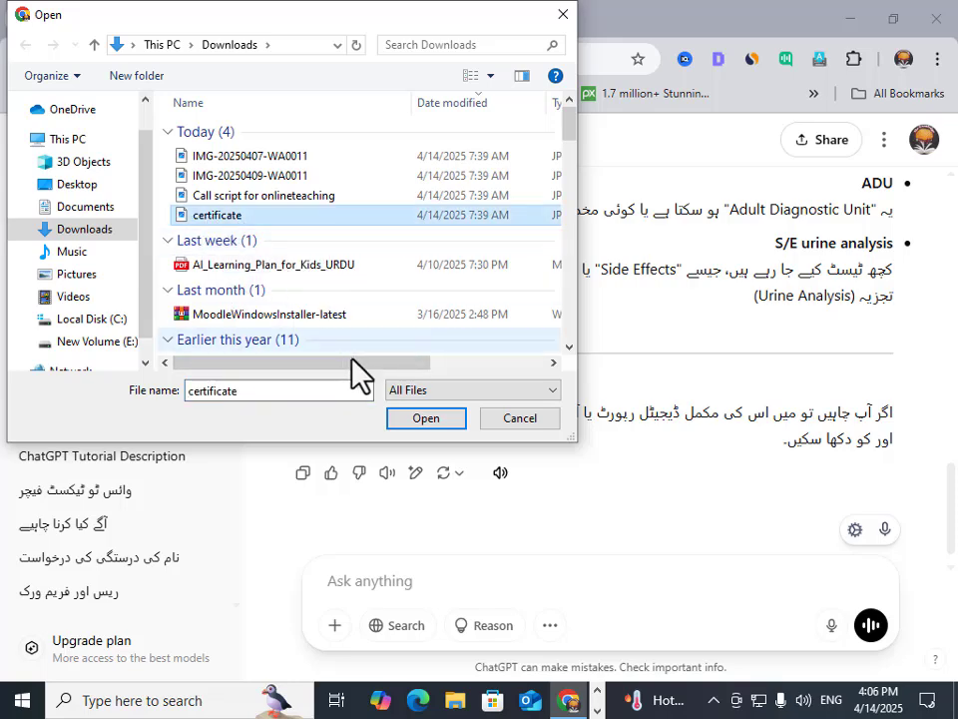
{"action": "left_click", "coordinate": [426, 418]}
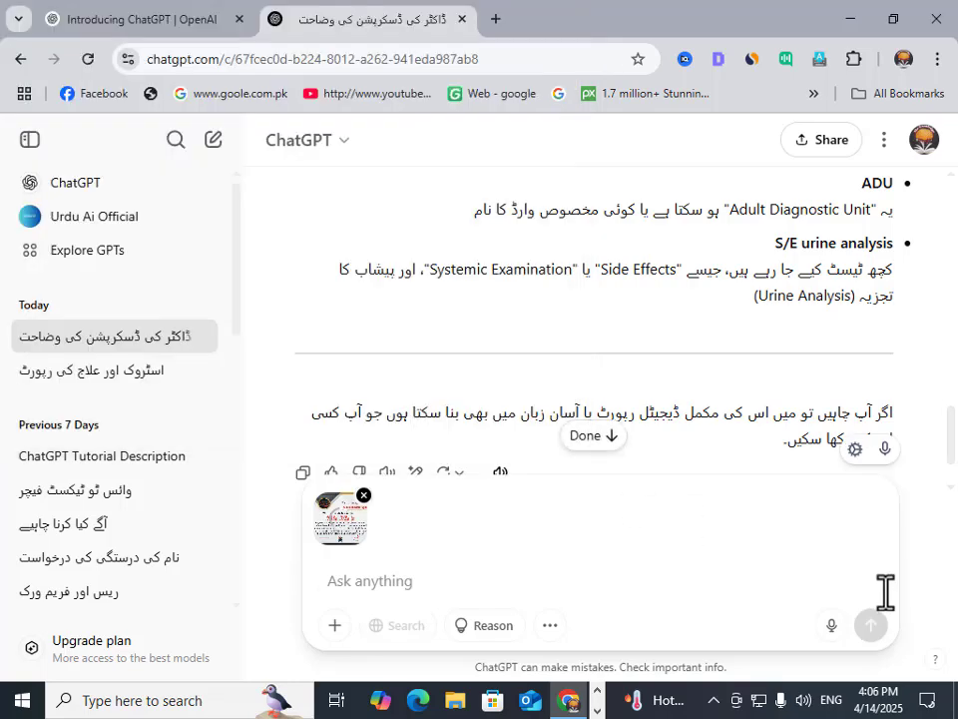
Step: Dictate and send an Urdu question asking what this certificate is and whom its details are about, and review the reply
{"action": "left_click", "coordinate": [884, 448]}
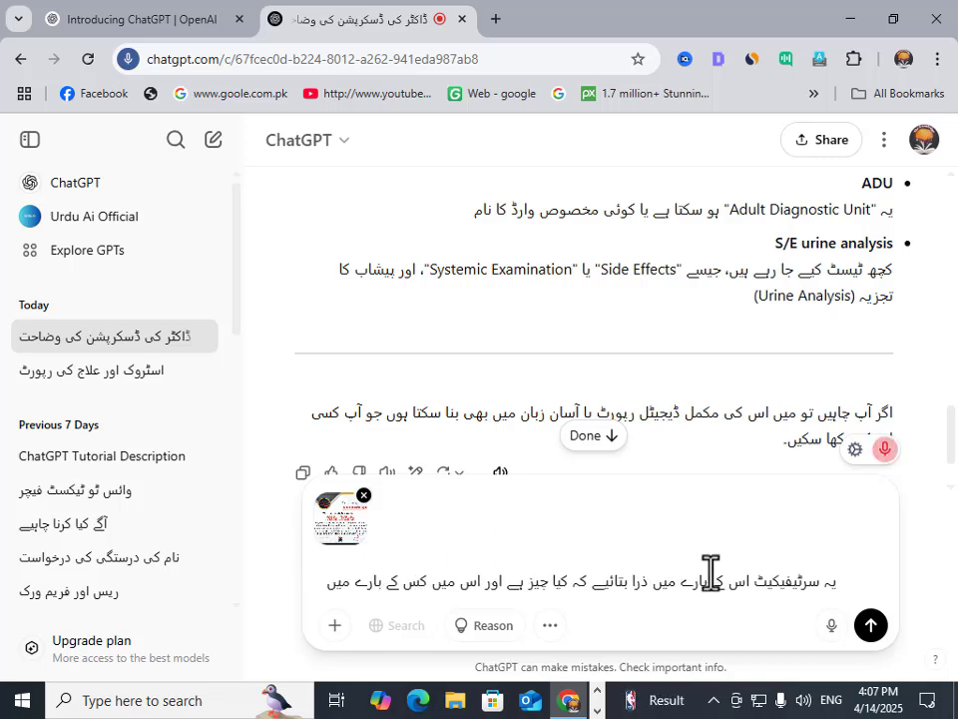
{"action": "left_click", "coordinate": [883, 436]}
{"action": "left_click", "coordinate": [871, 628]}
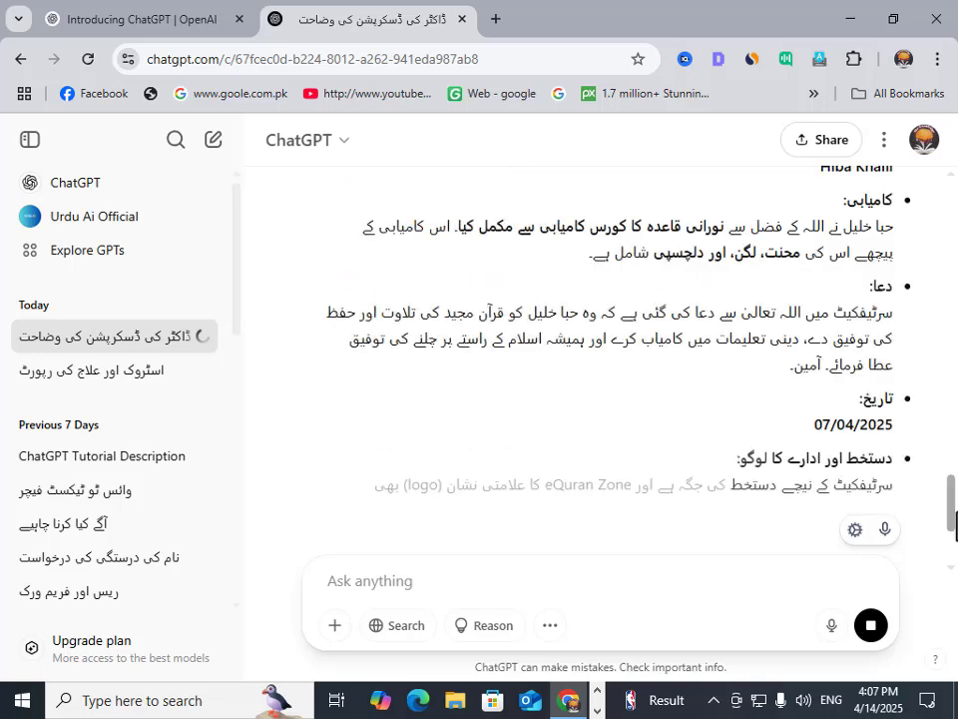
{"action": "left_click_drag", "start_coordinate": [956, 495], "coordinate": [956, 460]}
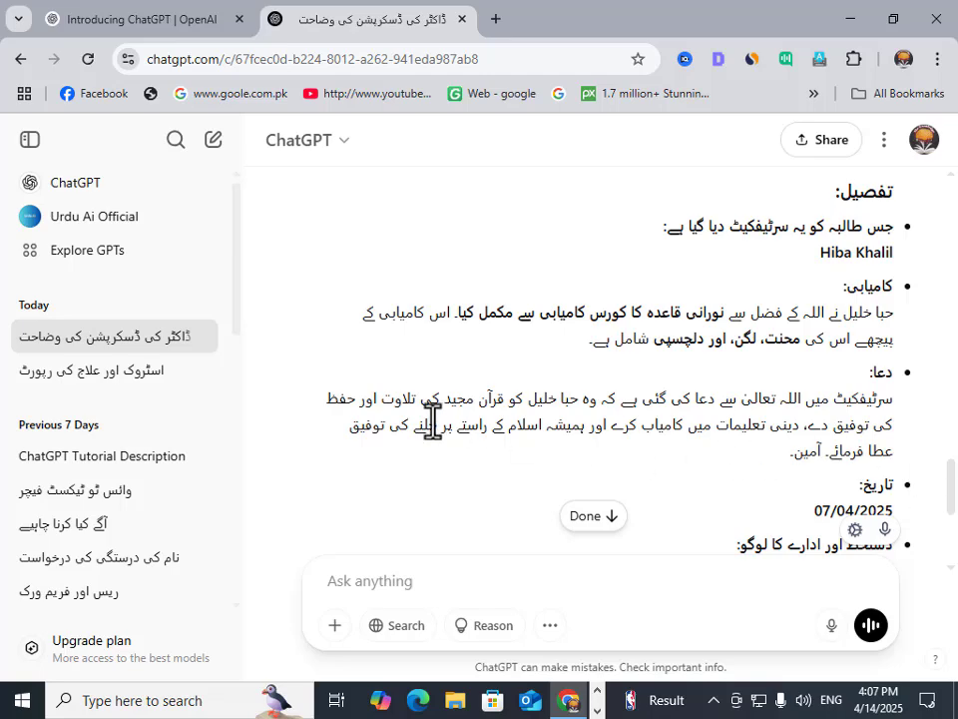
{"action": "mouse_move", "coordinate": [954, 480]}
{"action": "left_mouse_down"}
{"action": "mouse_move", "coordinate": [954, 549]}
{"action": "mouse_move", "coordinate": [953, 454]}
{"action": "left_mouse_up"}
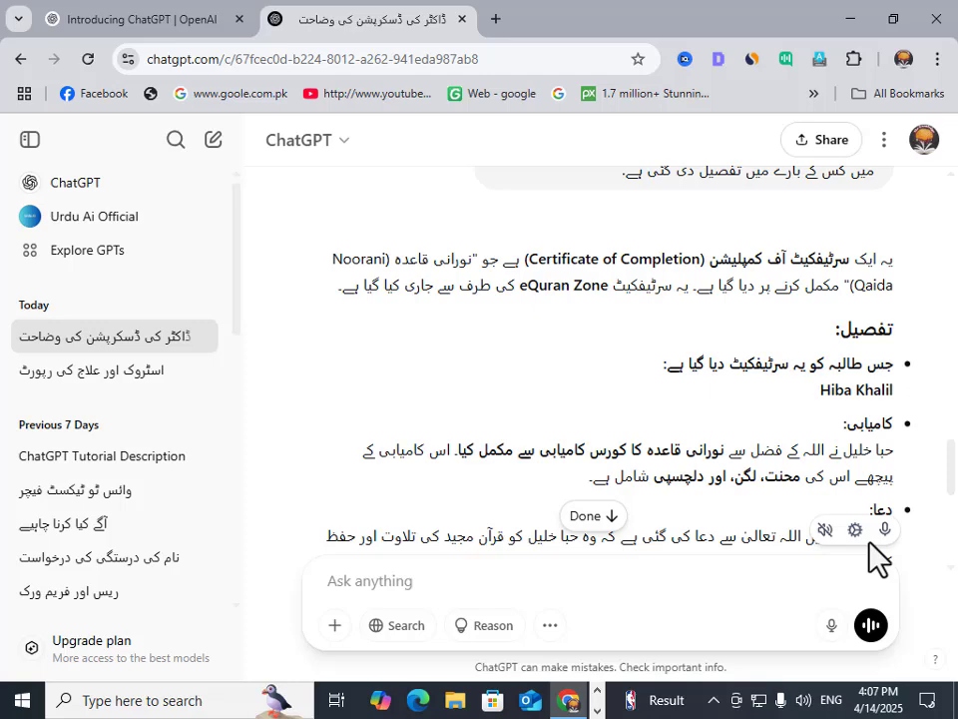
{"action": "left_click", "coordinate": [334, 625]}
{"action": "left_click", "coordinate": [398, 582]}
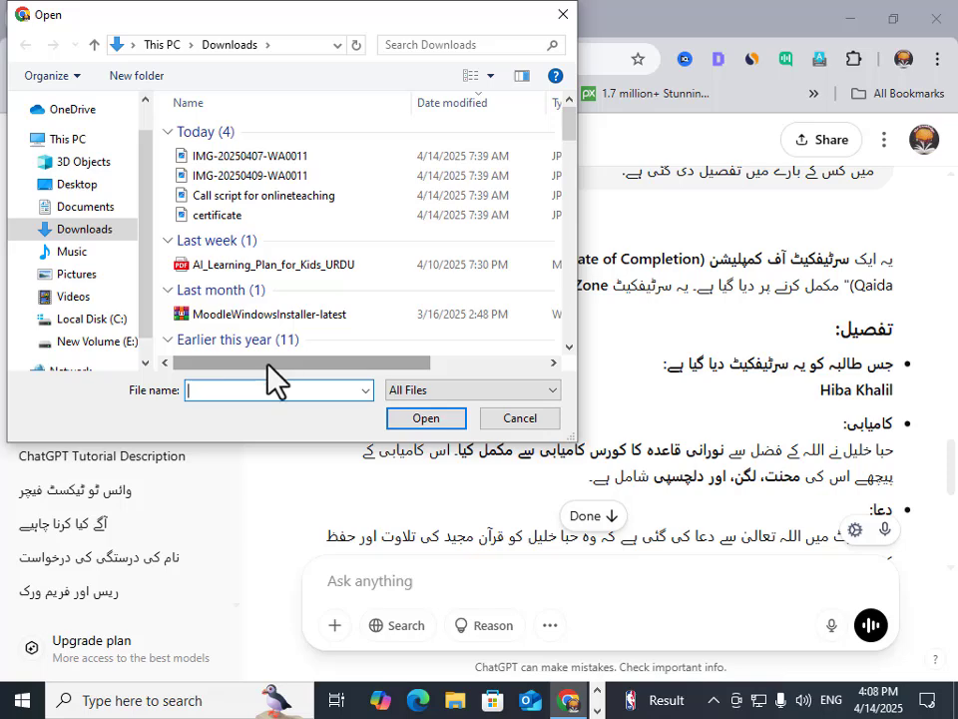
{"action": "left_click", "coordinate": [497, 424]}
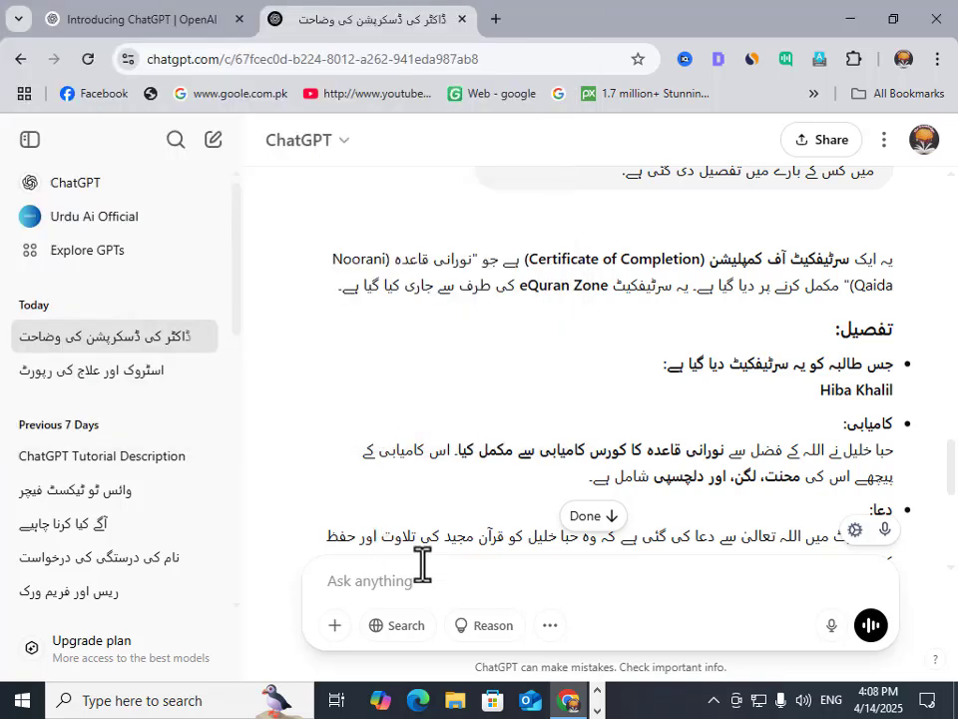